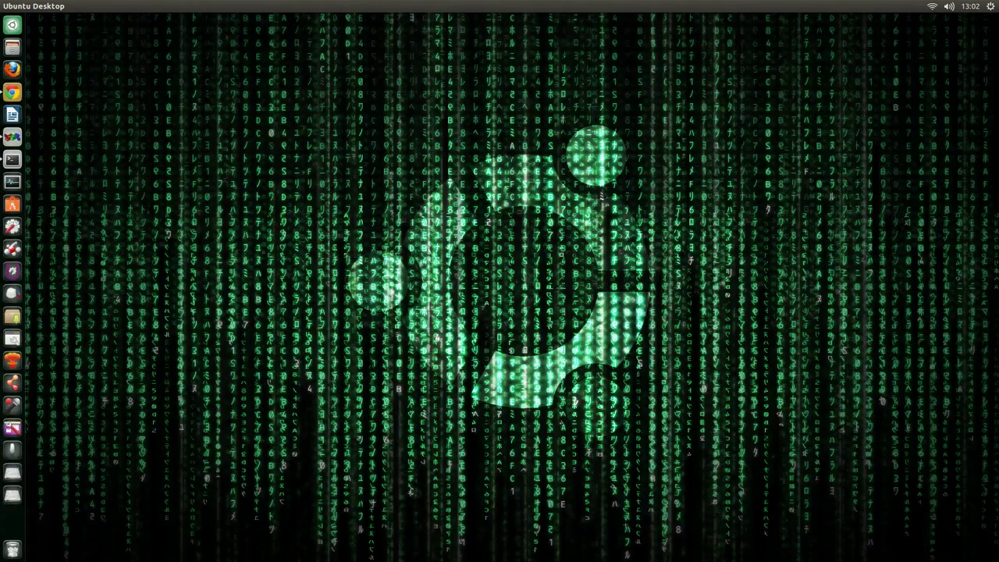
In Chrome, find LogMeIn Hamachi for Linux (Beta) on the Labs & Betas page, expand its download details, and put the browser away
left_click(12, 92)
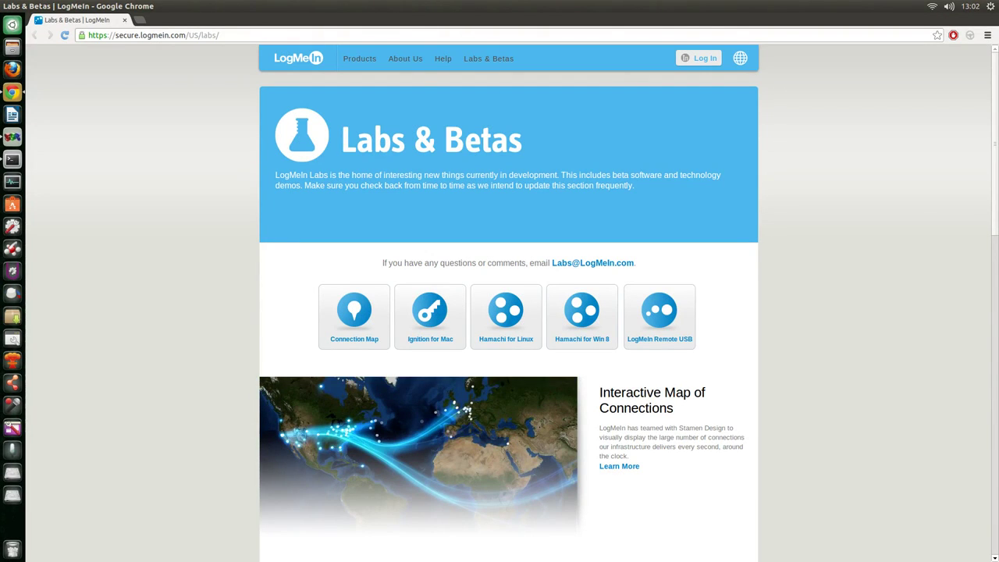
scroll(508, 351, "down", 5)
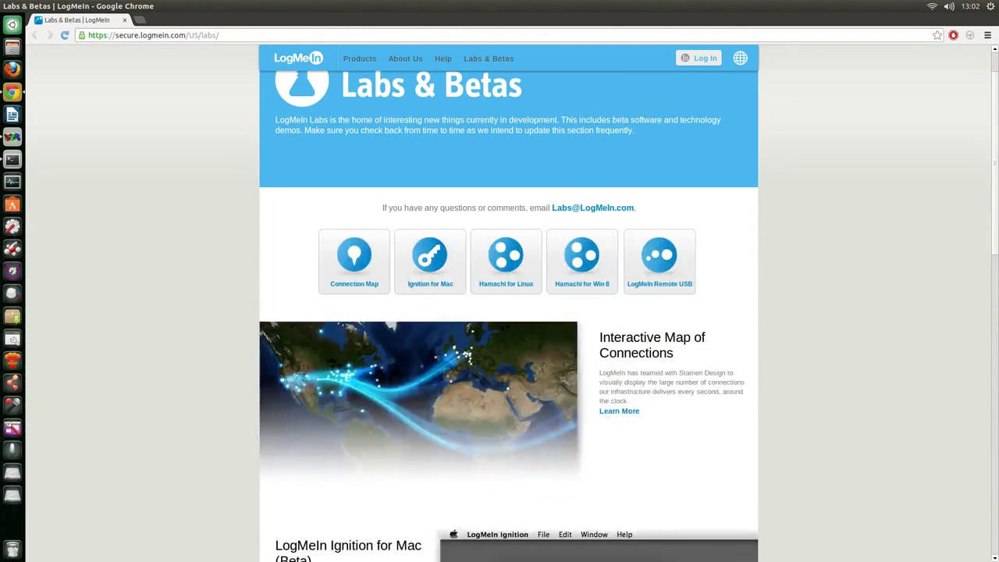
scroll(508, 312, "down", 2)
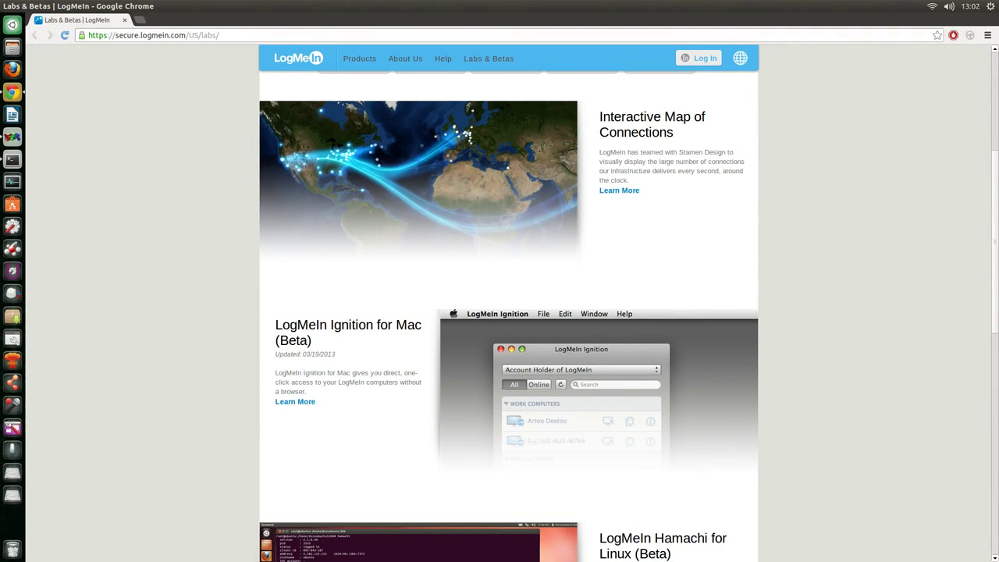
scroll(508, 312, "down", 6)
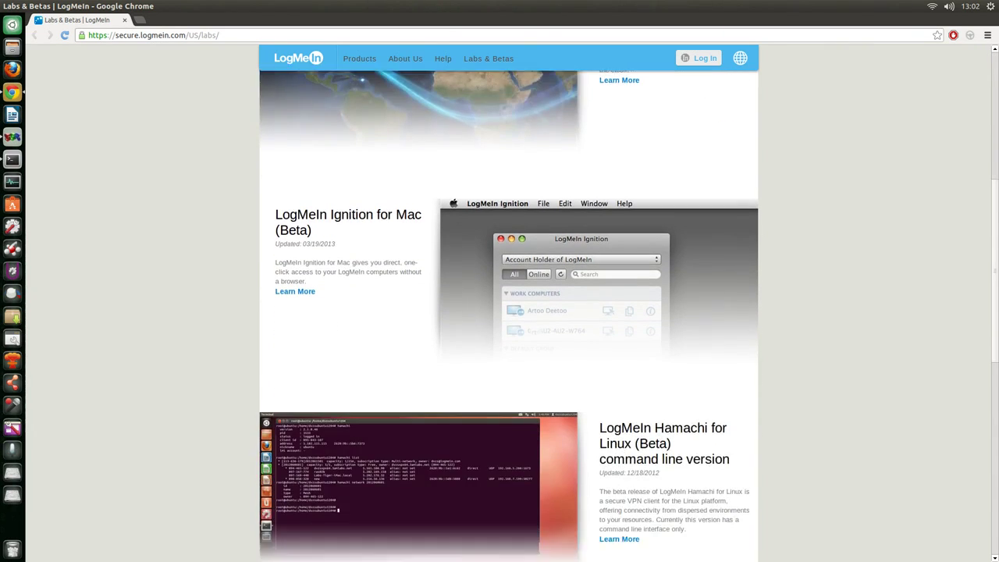
scroll(508, 313, "down", 2)
scroll(507, 312, "up", 2)
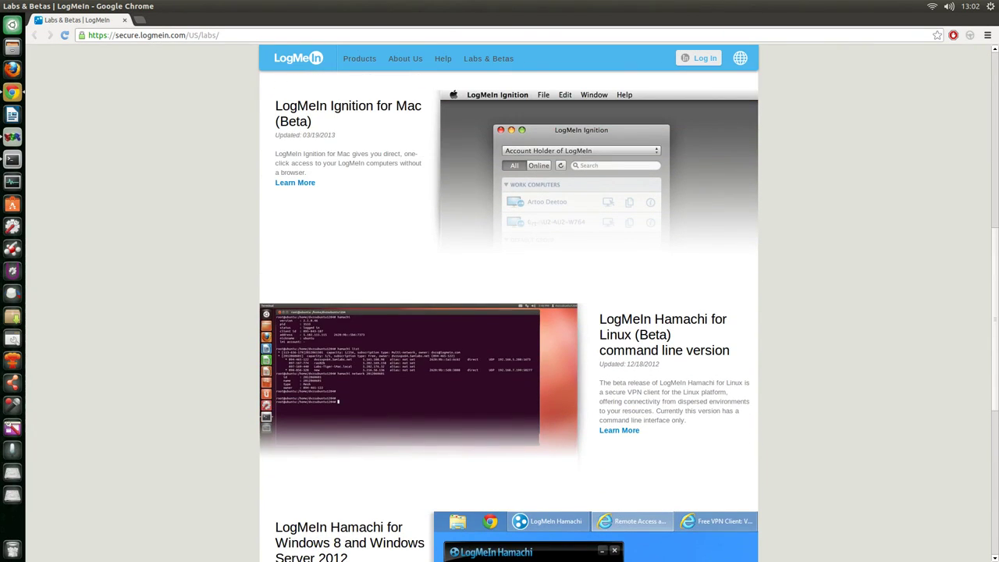
scroll(507, 313, "down", 2)
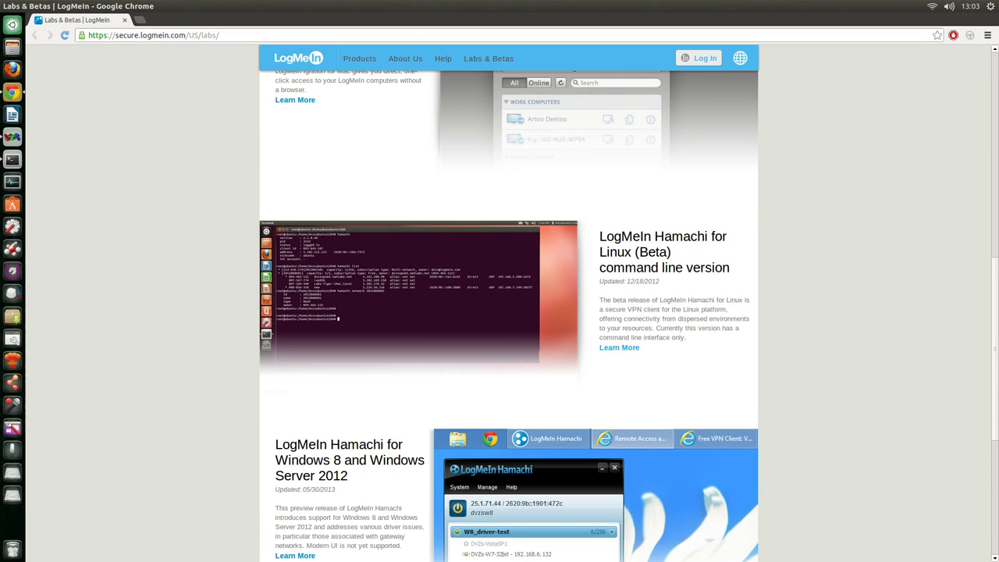
left_click(619, 347)
scroll(619, 348, "down", 3)
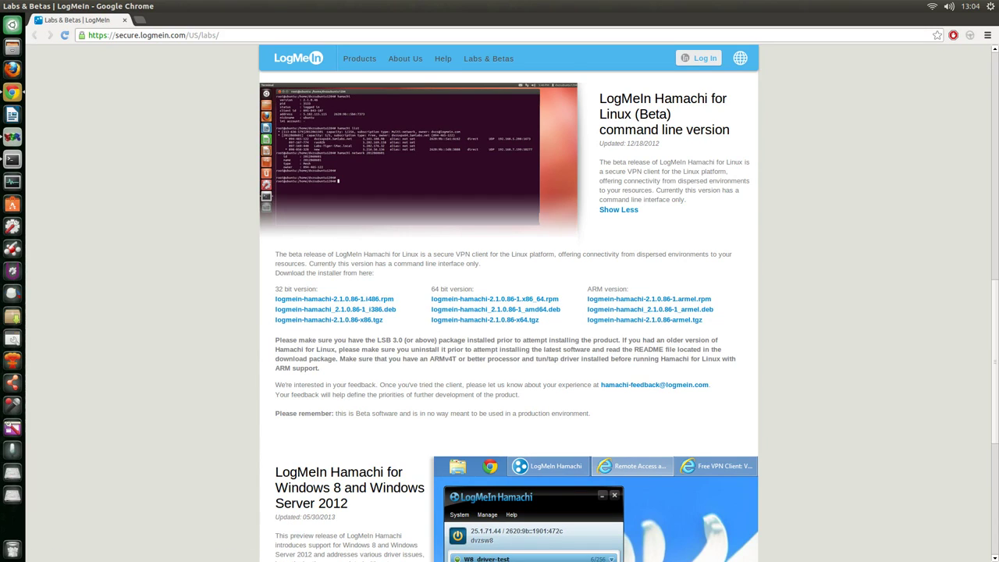
left_click(17, 5)
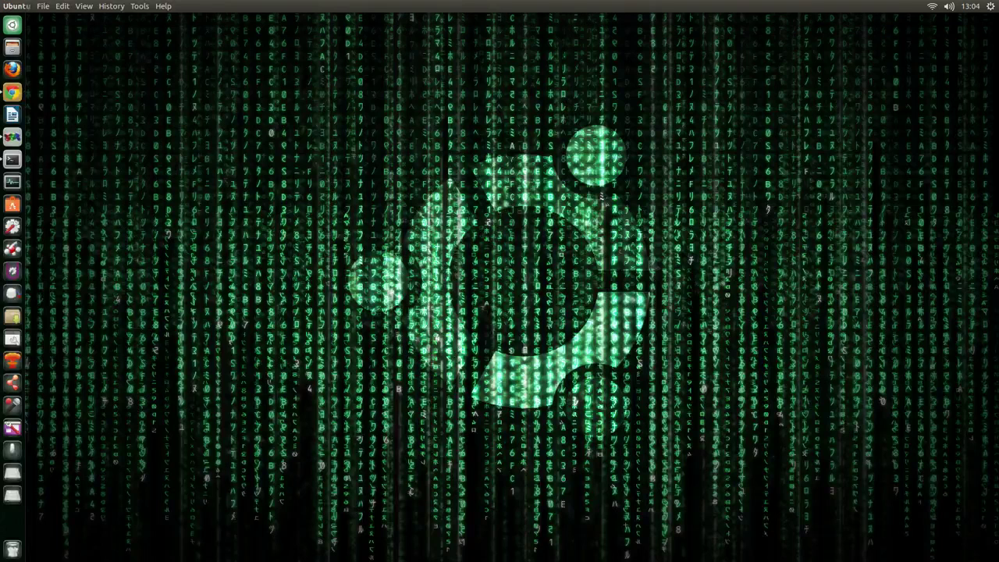
In the file manager, locate logmein-hamachi_2.1.0.86-1_amd64.deb in the Downloads folder, select it, and minimise the window
left_click(13, 47)
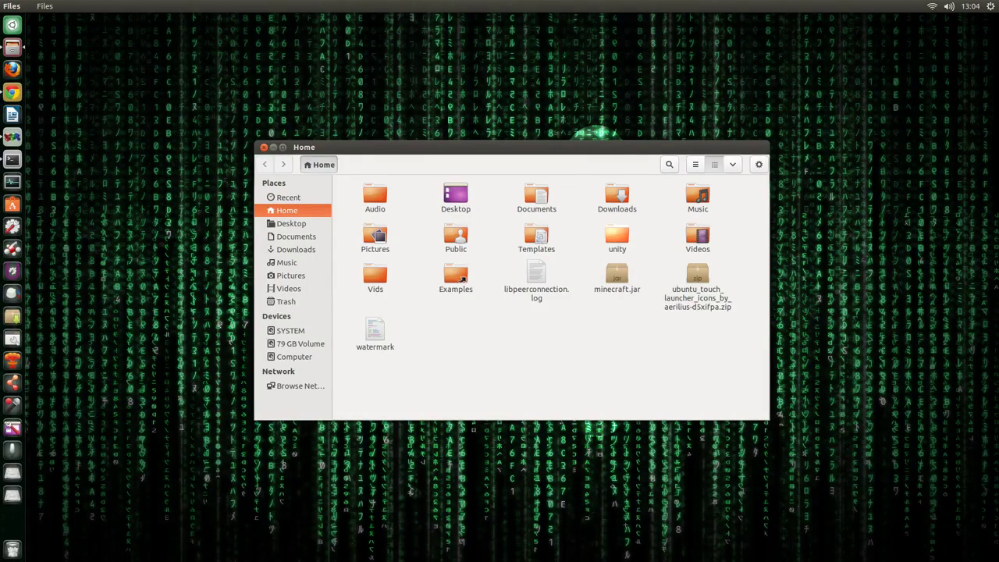
double_click(617, 195)
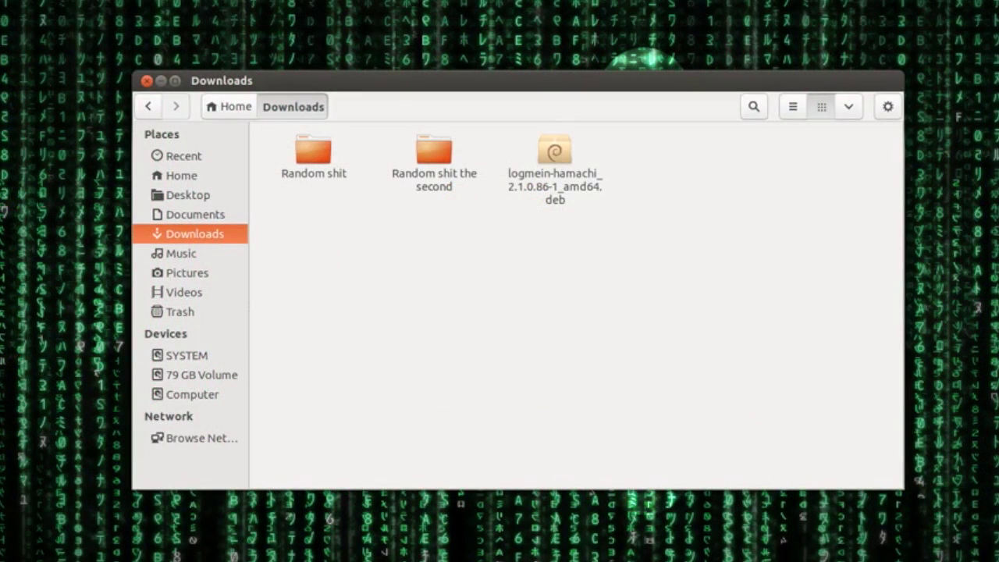
left_click(555, 168)
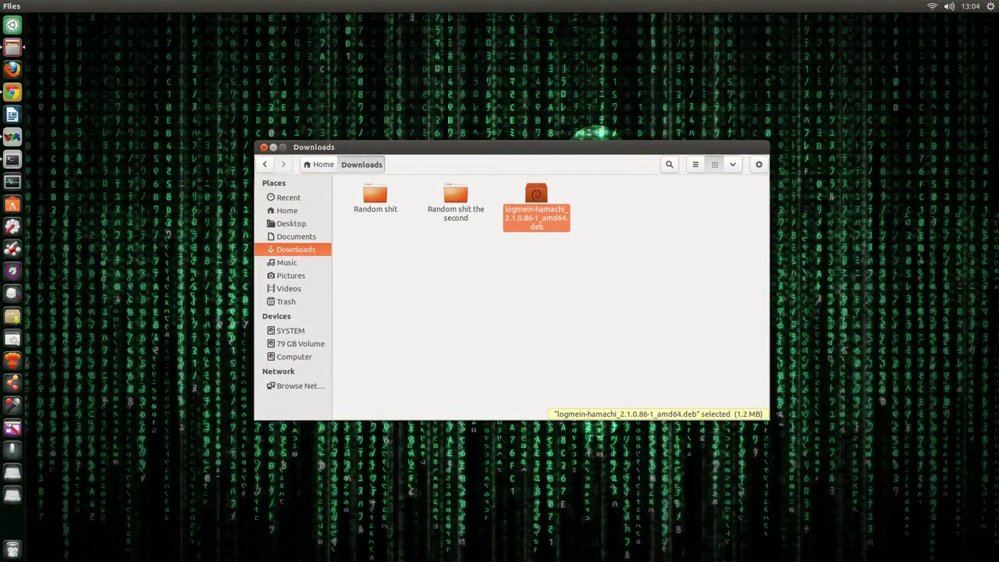
left_click(274, 147)
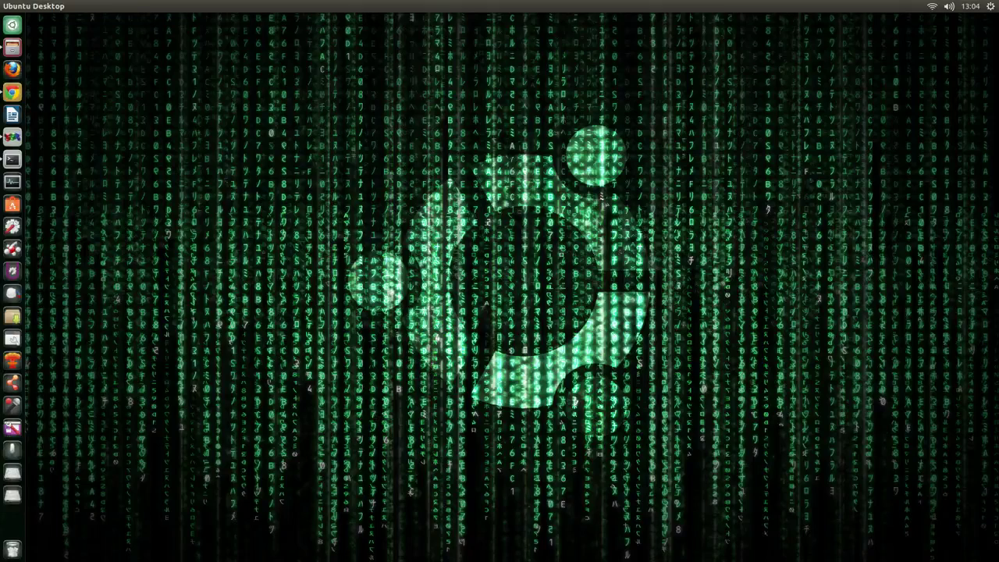
Bring up the commands sudo add-apt-repository ppa:webupd8team/haguichi and sudo apt-get update in the terminal without running them
left_click(13, 160)
type("sudo add-apt-repository ppa:webupd8team/haguichi")
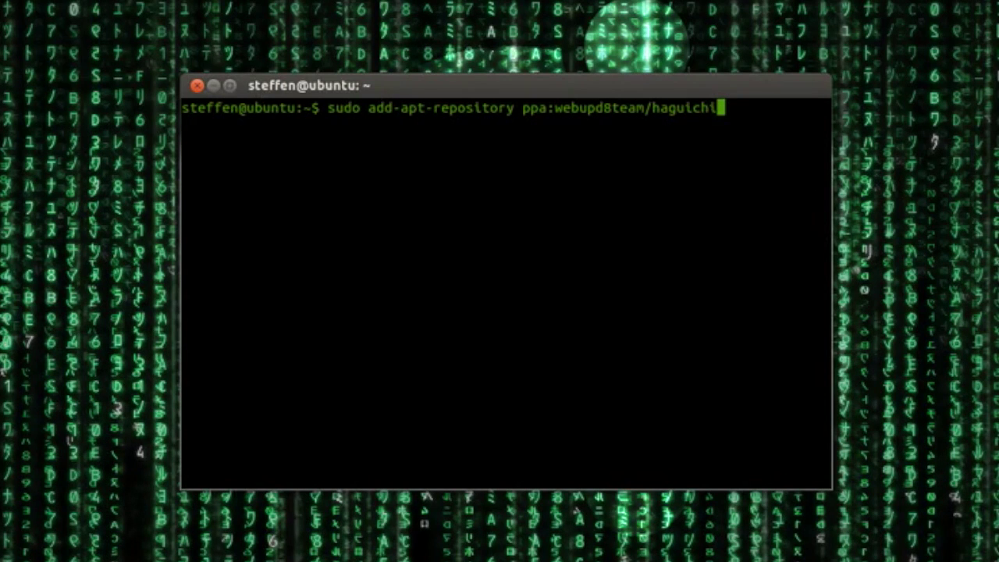
key("Up")
key("Down")
key("Up")
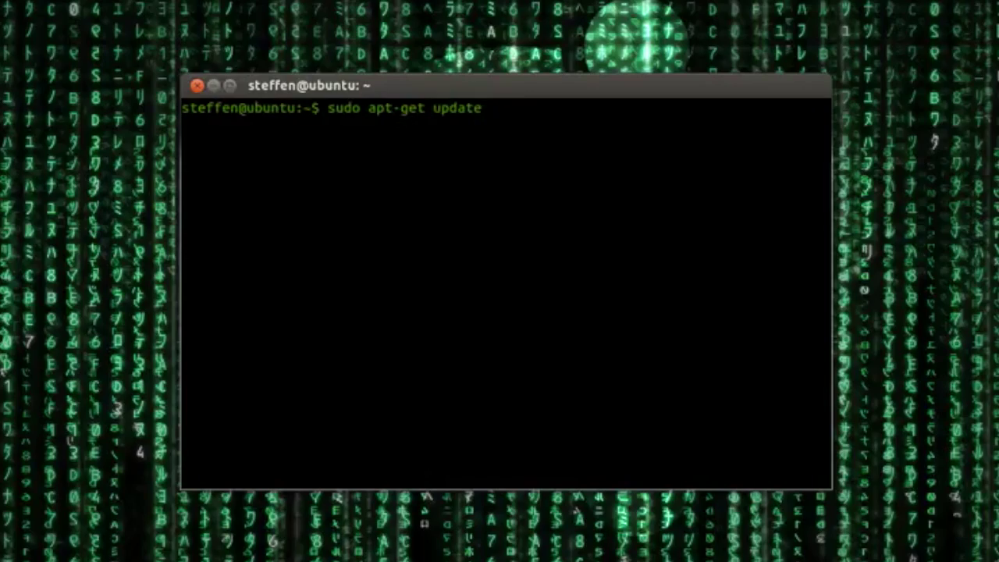
key("Up")
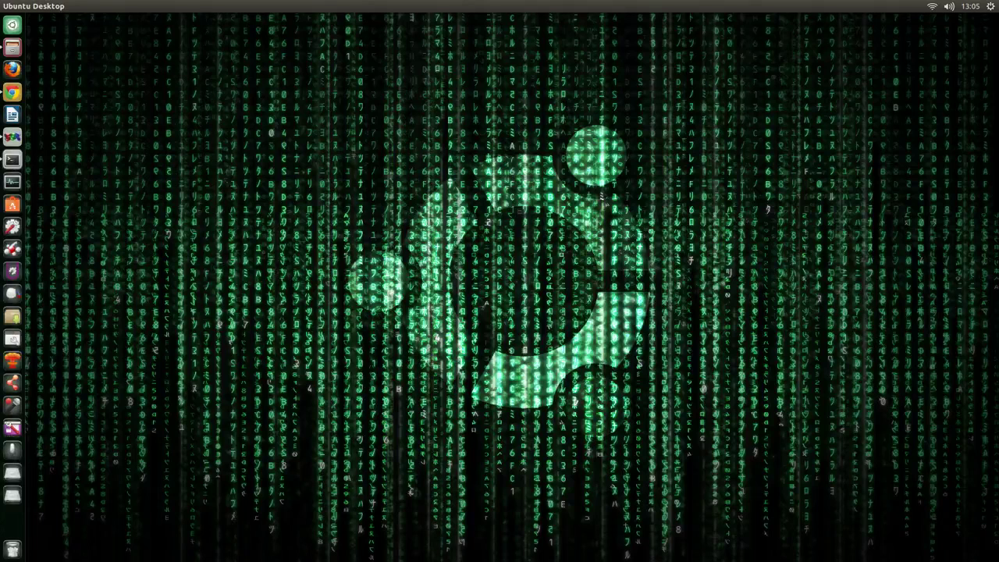
Search the installed applications for "hagu", launch Haguichi, and connect its client
key("super")
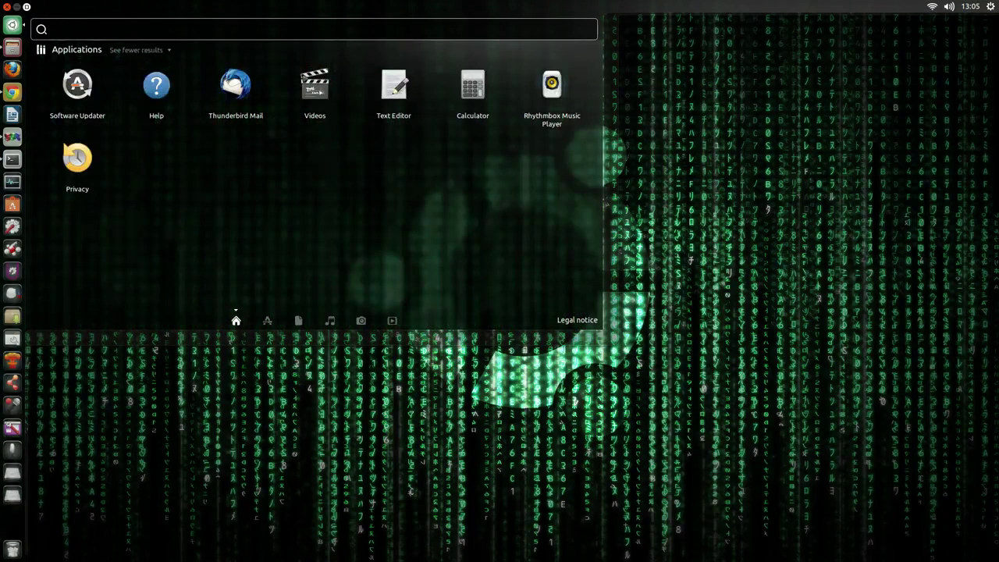
type("hagu")
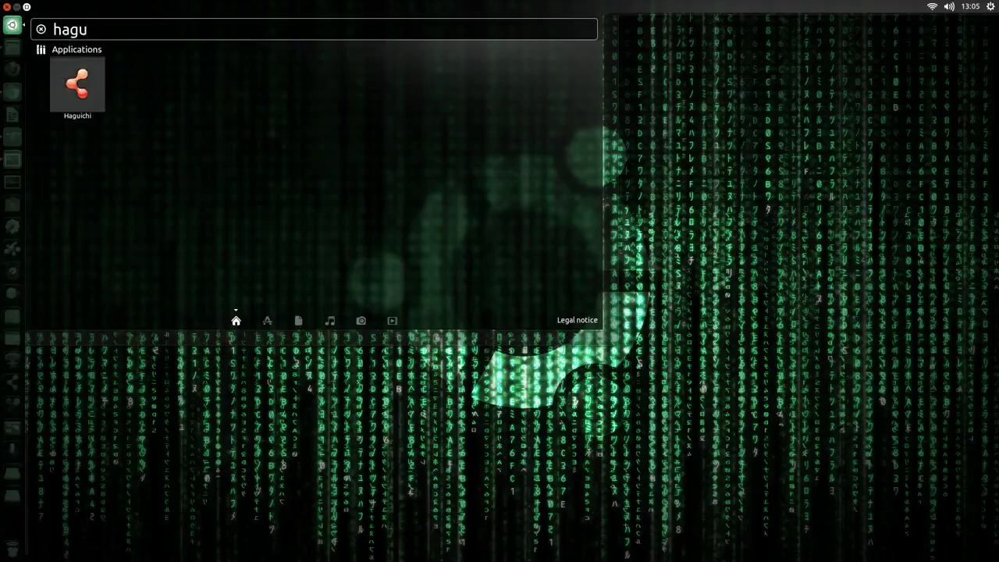
key("Return")
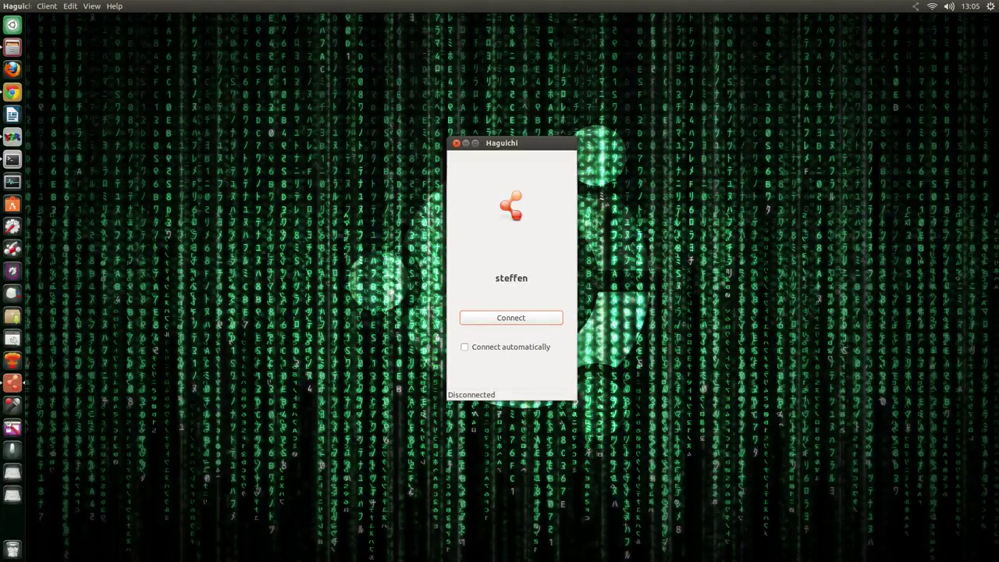
key("Return")
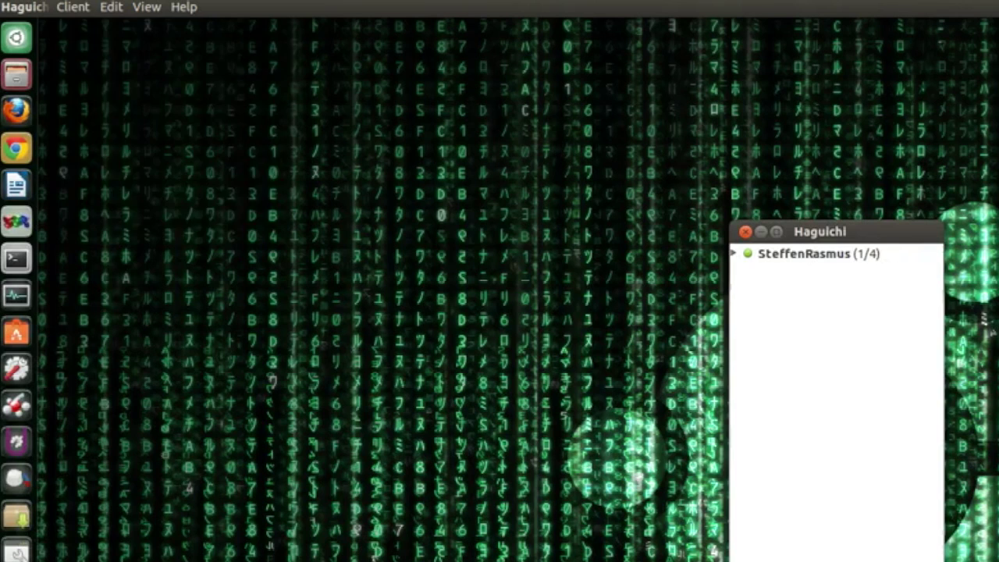
View Haguichi's network joining and creation options, open the Join Network dialog, cancel it, and minimise the client window
key("alt+c")
key("Down")
key("Down")
key("Down")
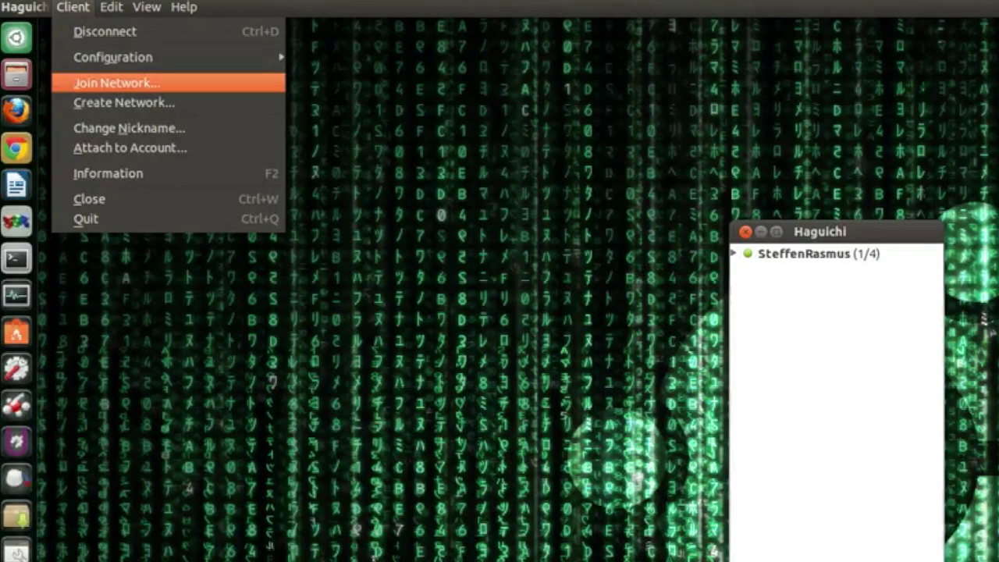
key("Down")
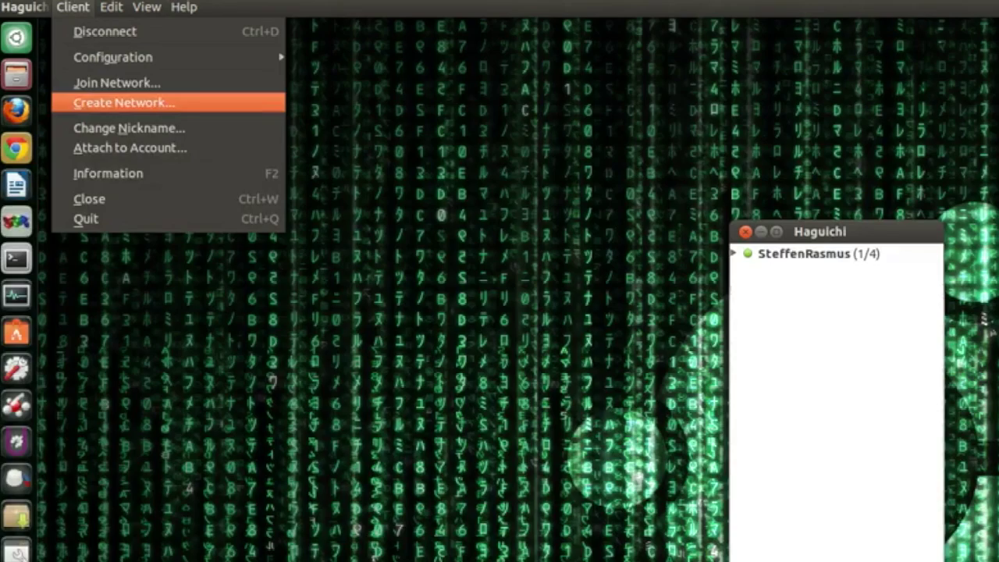
key("Up")
key("Return")
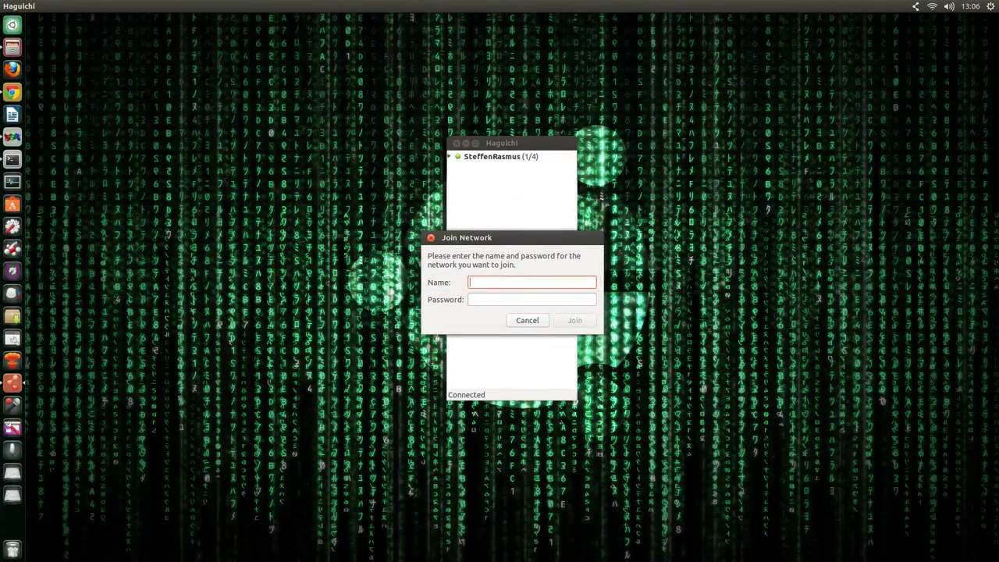
key("Escape")
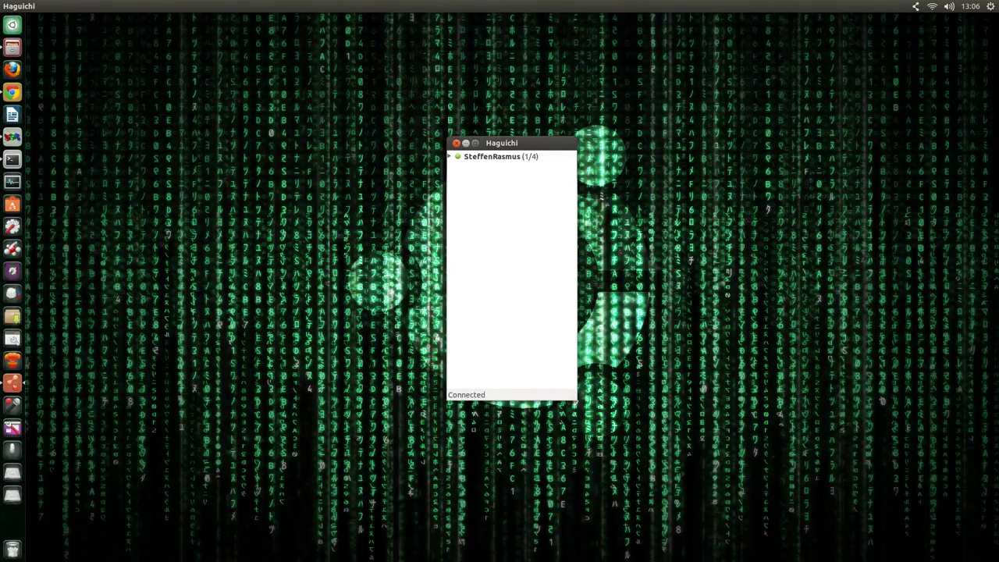
left_click(467, 143)
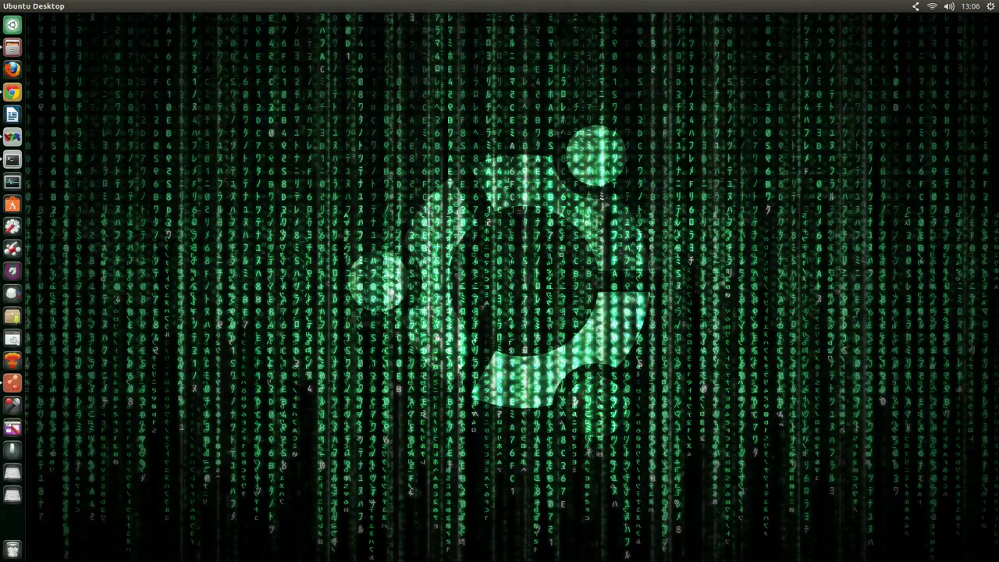
Examine the alternative applications for opening minecraft.jar in the Home folder, dismiss them, and put the file manager away
left_click(12, 46)
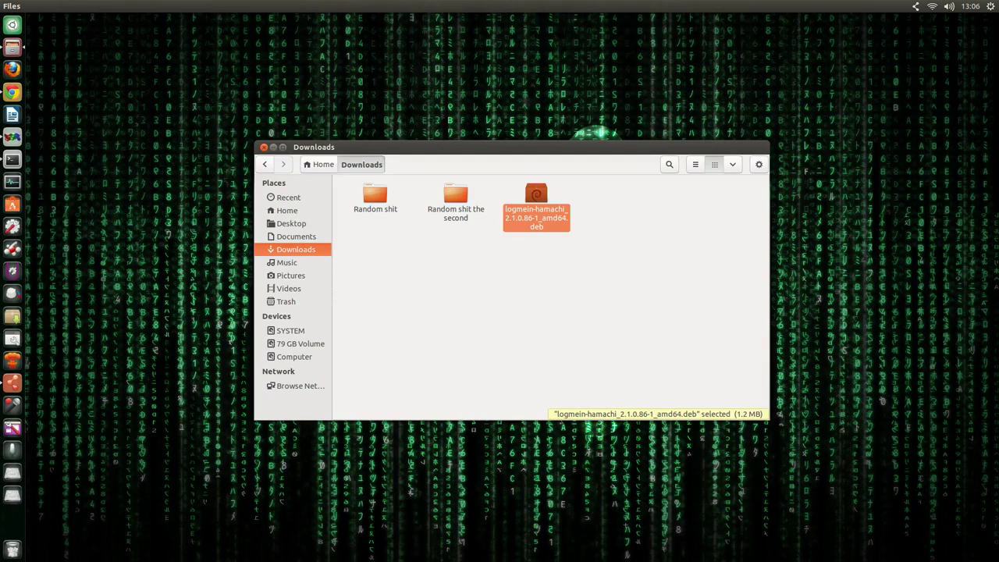
key("alt+Up")
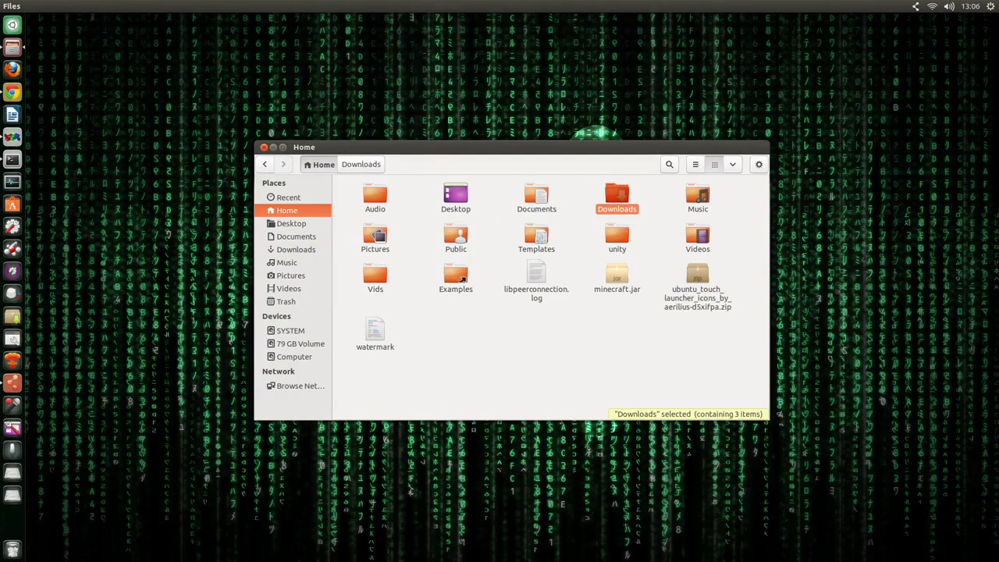
right_click(617, 278)
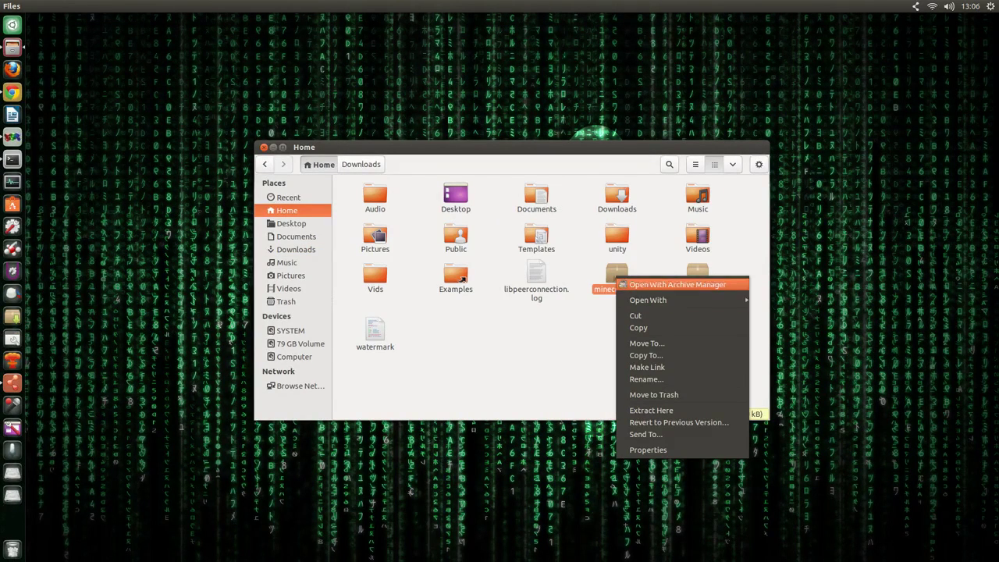
mouse_move(664, 300)
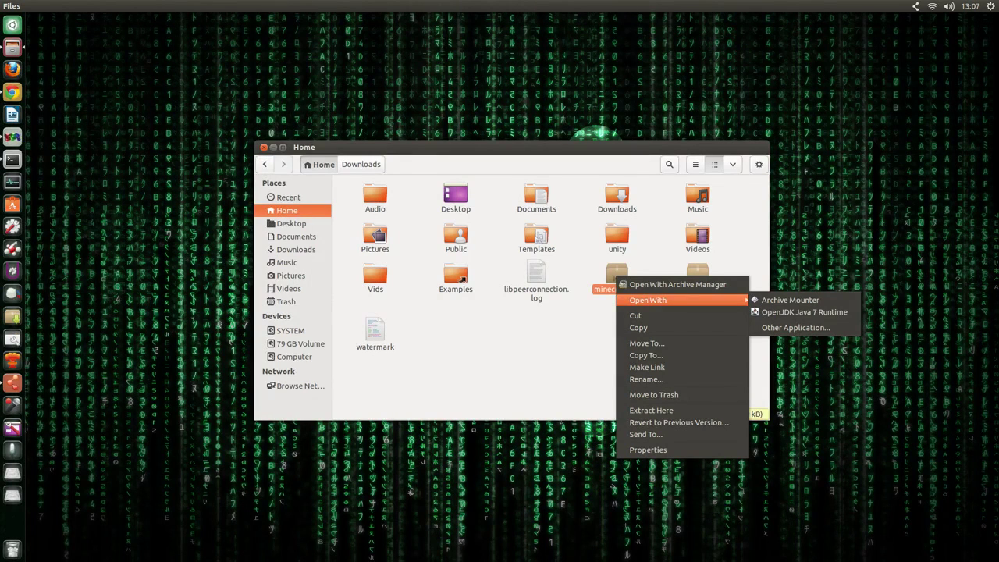
key("Escape")
left_click(22, 47)
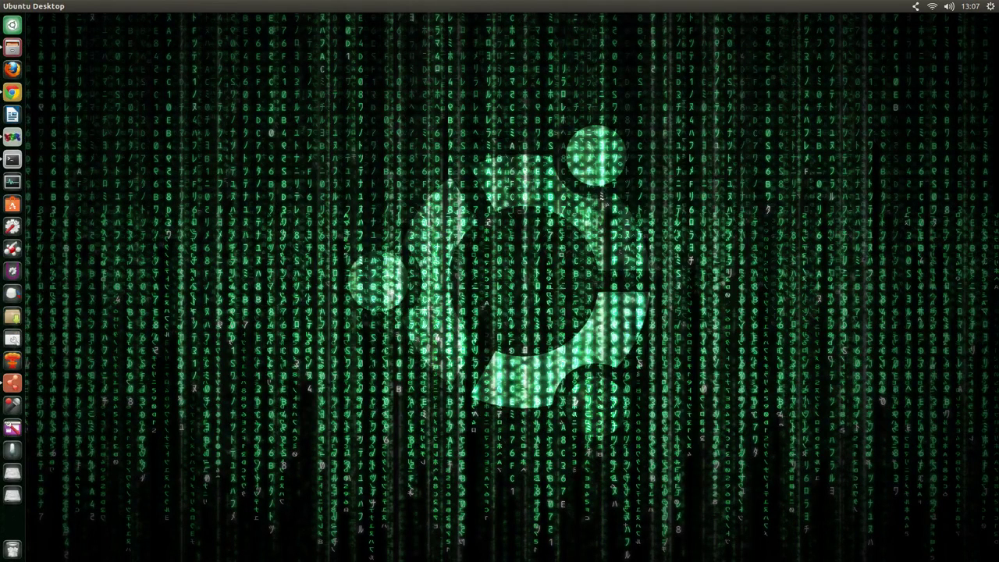